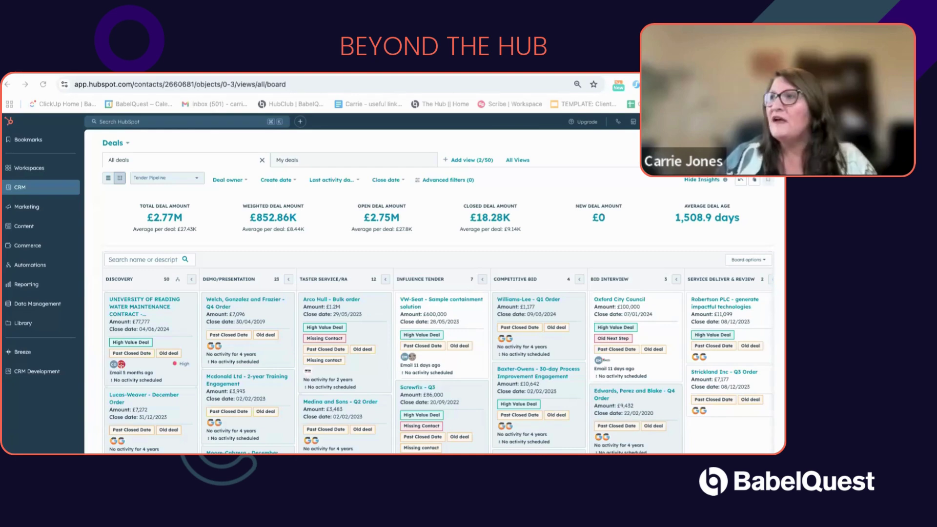
Open the account settings and go to the Users & Teams page.
{"action": "right_click", "coordinate": [645, 141]}
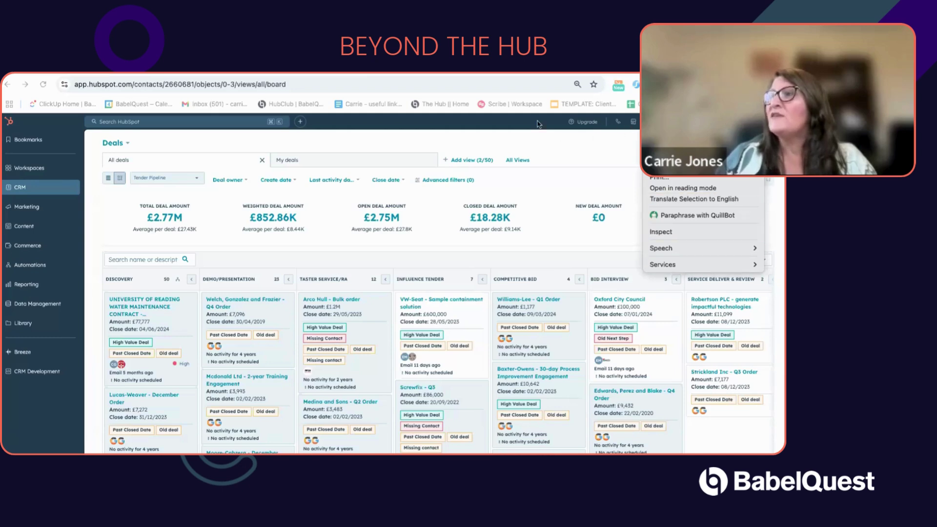
{"action": "key", "text": "Escape"}
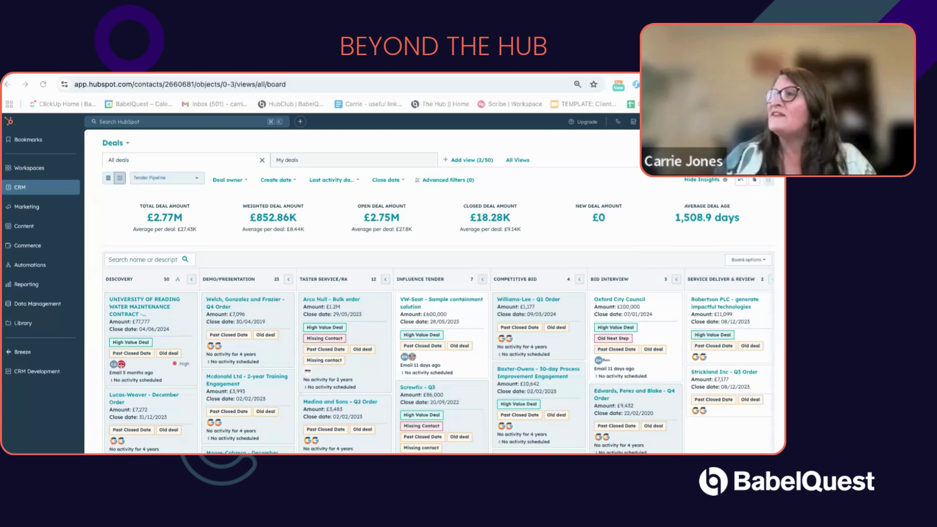
{"action": "left_click", "coordinate": [664, 122]}
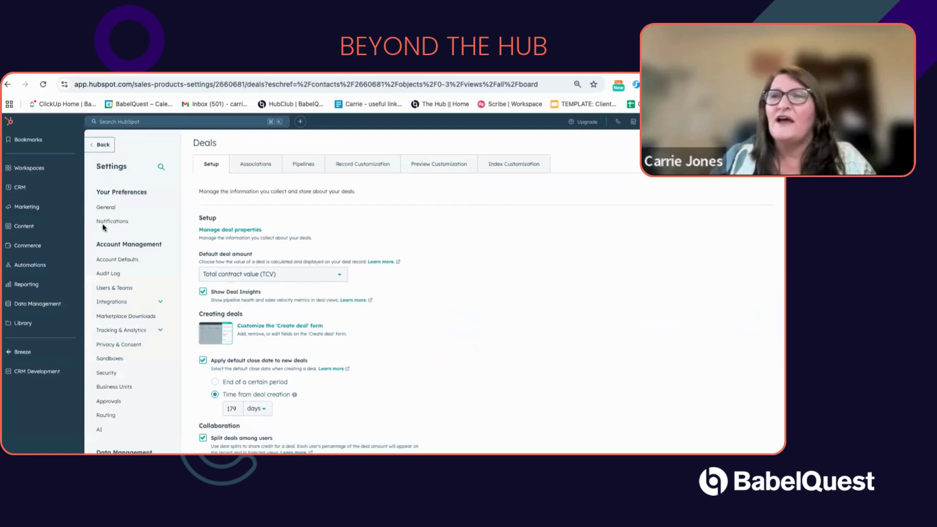
{"action": "left_click", "coordinate": [117, 288]}
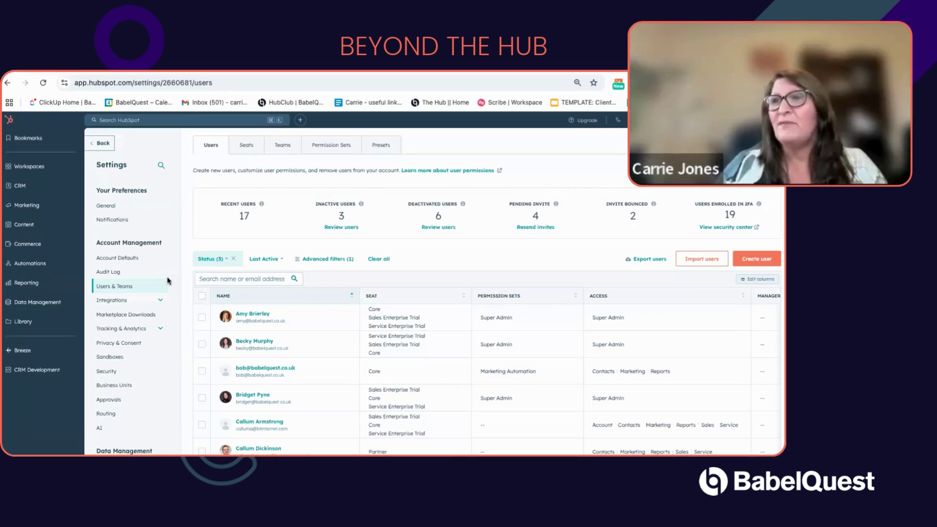
Review the account's seats, permission sets and teams in the Users & Teams settings.
{"action": "left_click", "coordinate": [247, 146]}
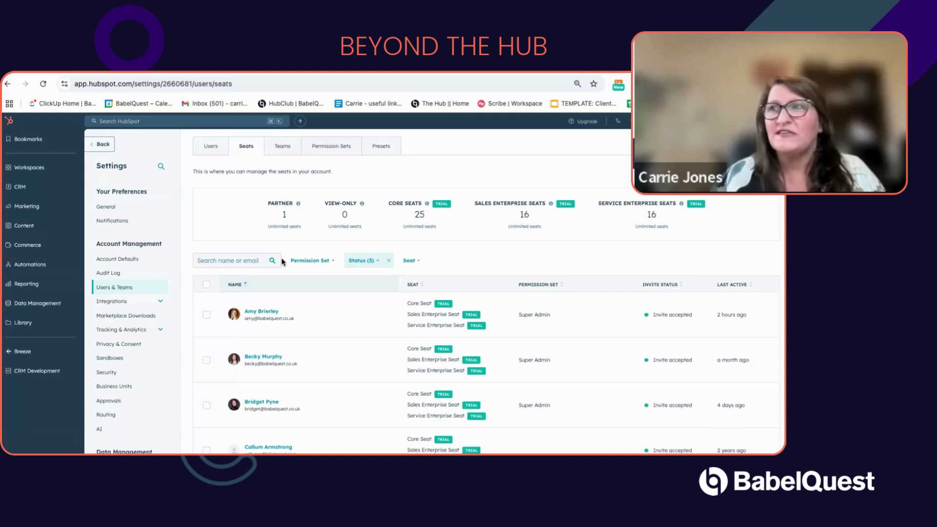
{"action": "left_click", "coordinate": [328, 145]}
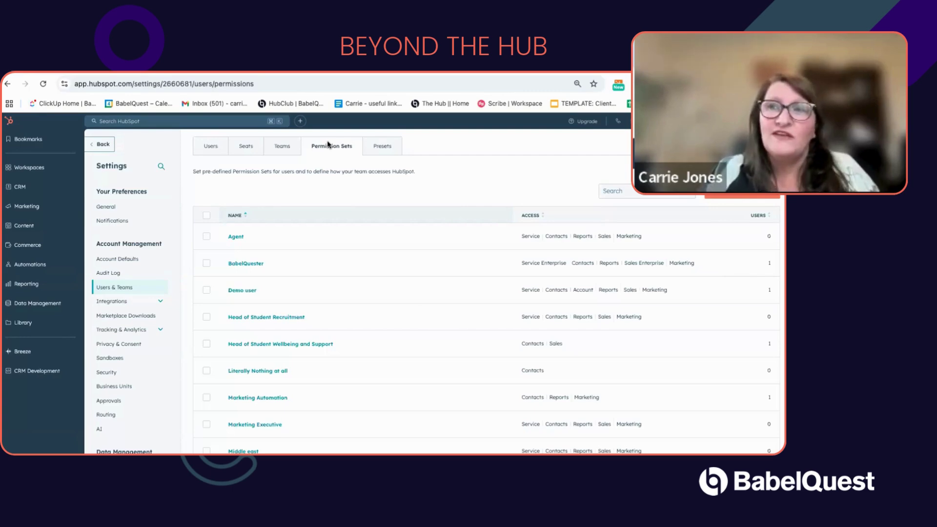
{"action": "left_click", "coordinate": [281, 151]}
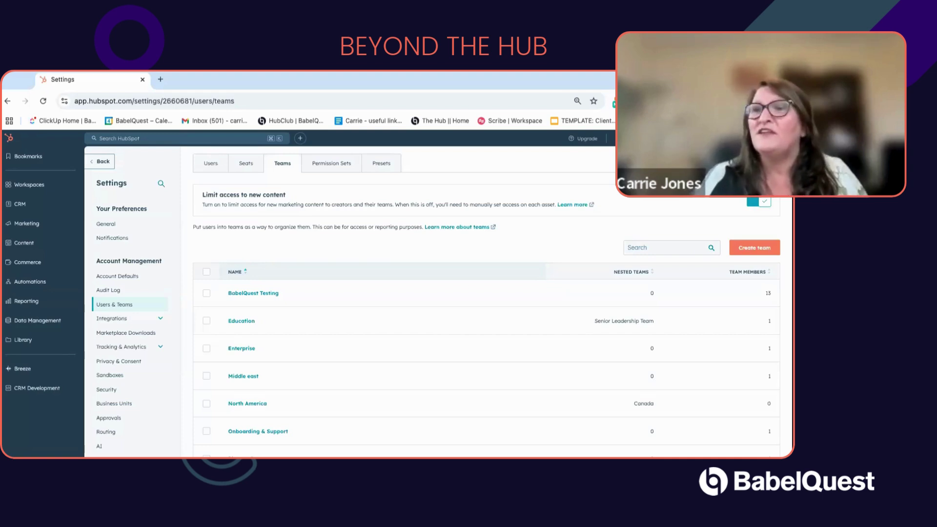
Open the Privacy & Consent settings and review the sensitive data and data privacy options.
{"action": "left_click", "coordinate": [113, 345]}
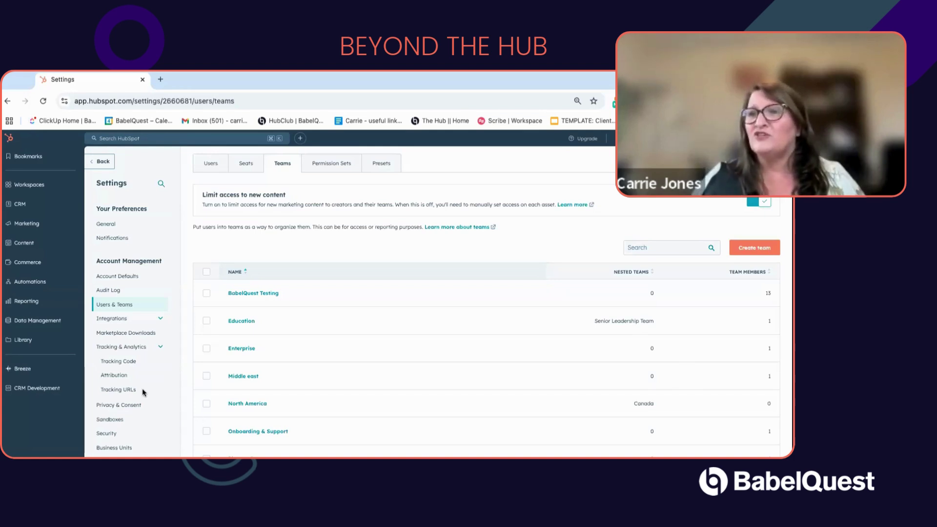
{"action": "left_click", "coordinate": [118, 404]}
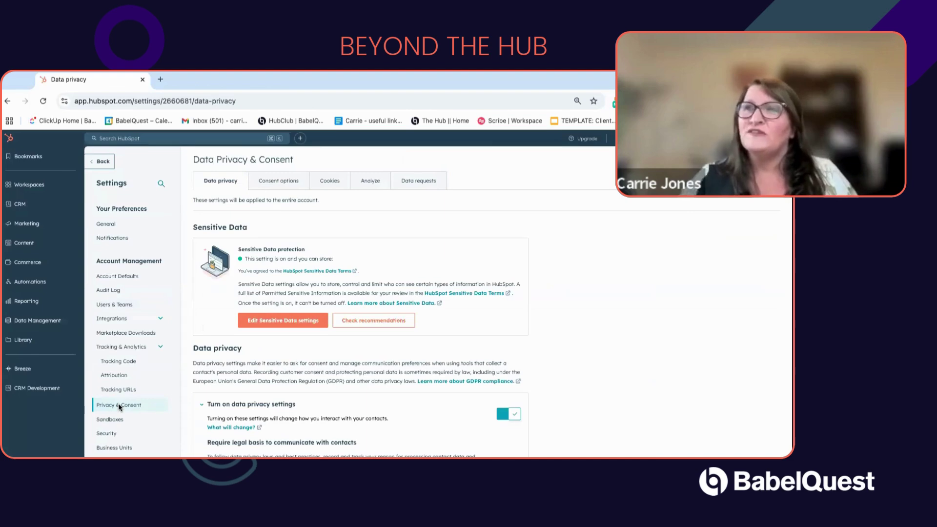
{"action": "scroll", "coordinate": [492, 303], "scroll_direction": "down", "scroll_amount": 3}
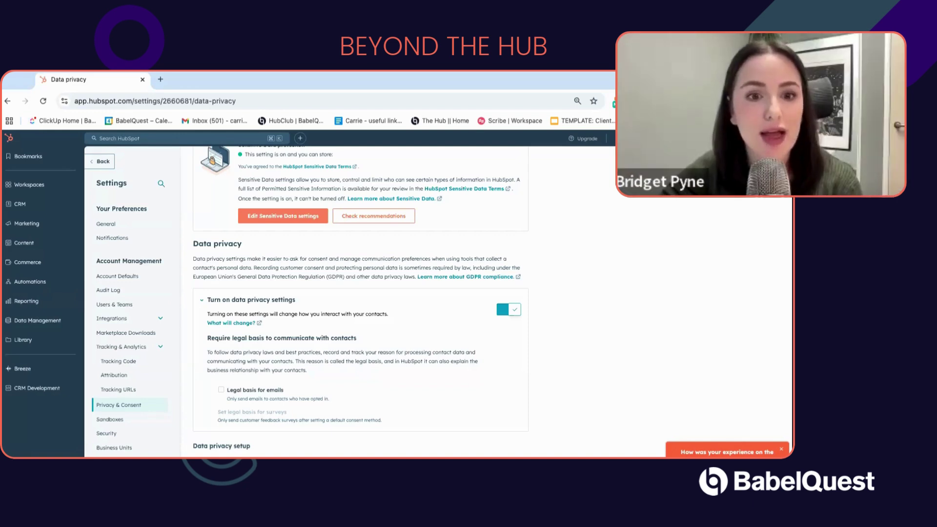
Open the Security Health page and look through the Data Management and Tools settings categories.
{"action": "scroll", "coordinate": [143, 445], "scroll_direction": "down", "scroll_amount": 2}
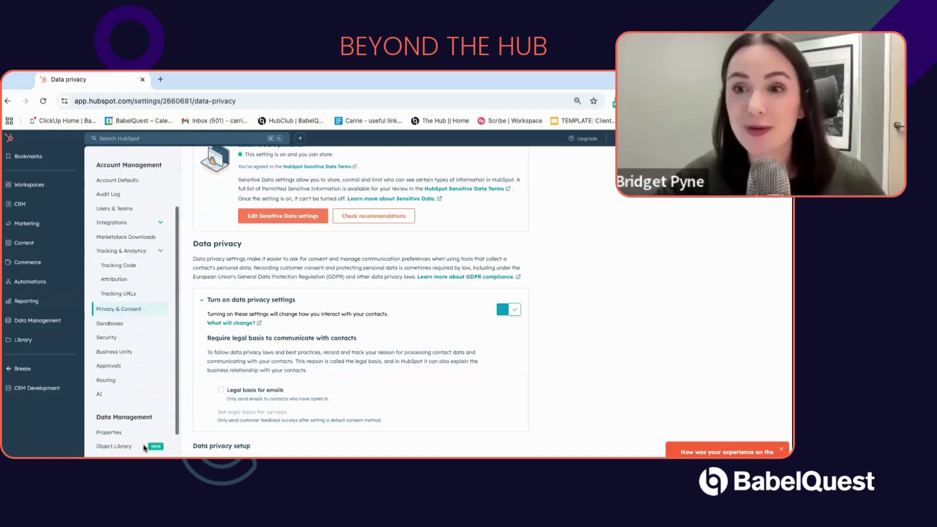
{"action": "scroll", "coordinate": [144, 447], "scroll_direction": "down", "scroll_amount": 3}
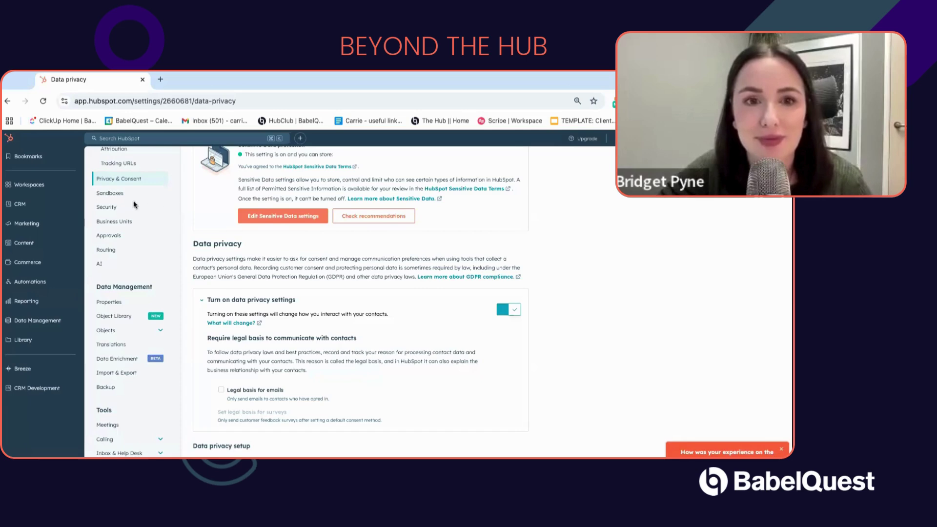
{"action": "scroll", "coordinate": [106, 246], "scroll_direction": "up", "scroll_amount": 1}
{"action": "left_click", "coordinate": [106, 246]}
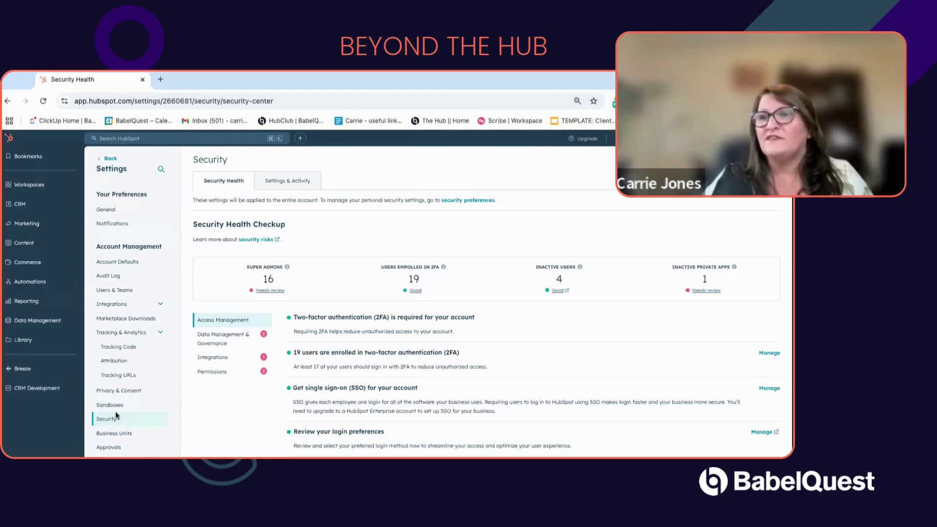
{"action": "scroll", "coordinate": [113, 412], "scroll_direction": "down", "scroll_amount": 4}
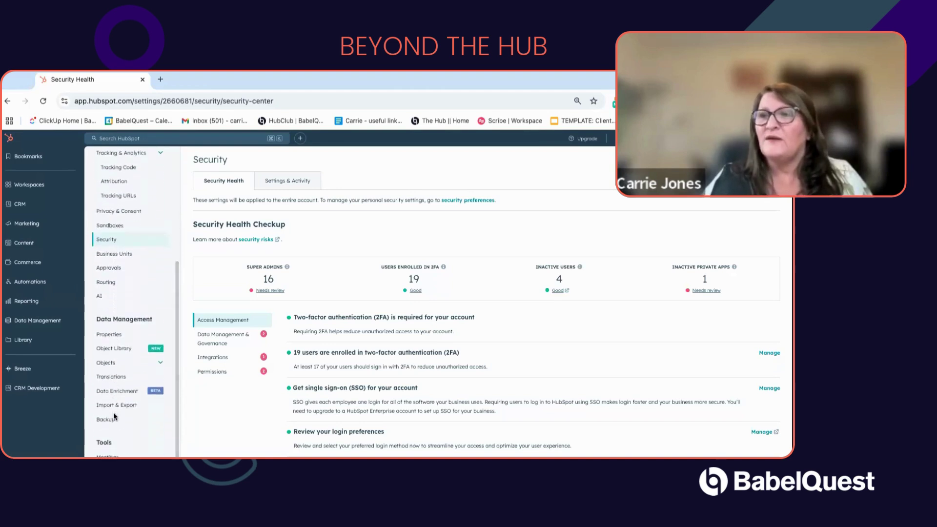
{"action": "scroll", "coordinate": [113, 413], "scroll_direction": "down", "scroll_amount": 1}
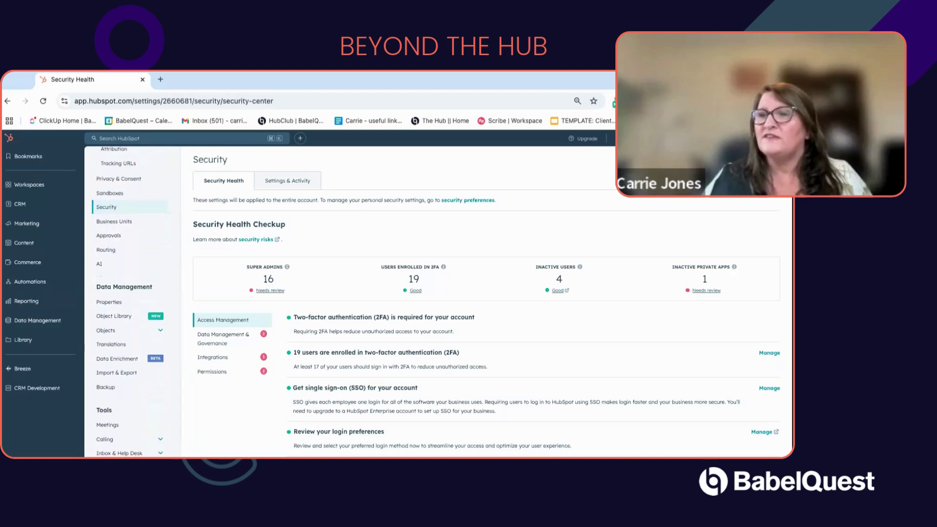
{"action": "scroll", "coordinate": [113, 351], "scroll_direction": "down", "scroll_amount": 3}
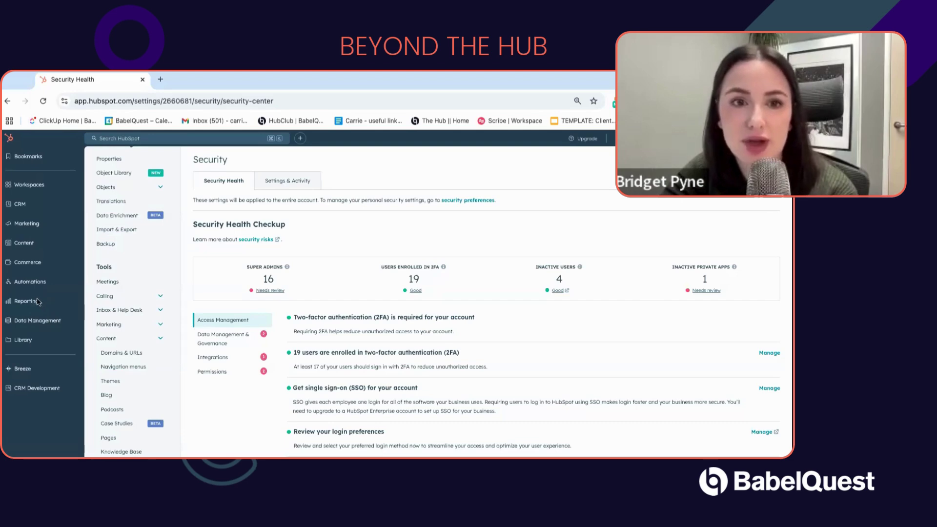
Leave the settings and open the reporting dashboards.
{"action": "mouse_move", "coordinate": [38, 302]}
{"action": "left_click", "coordinate": [119, 305]}
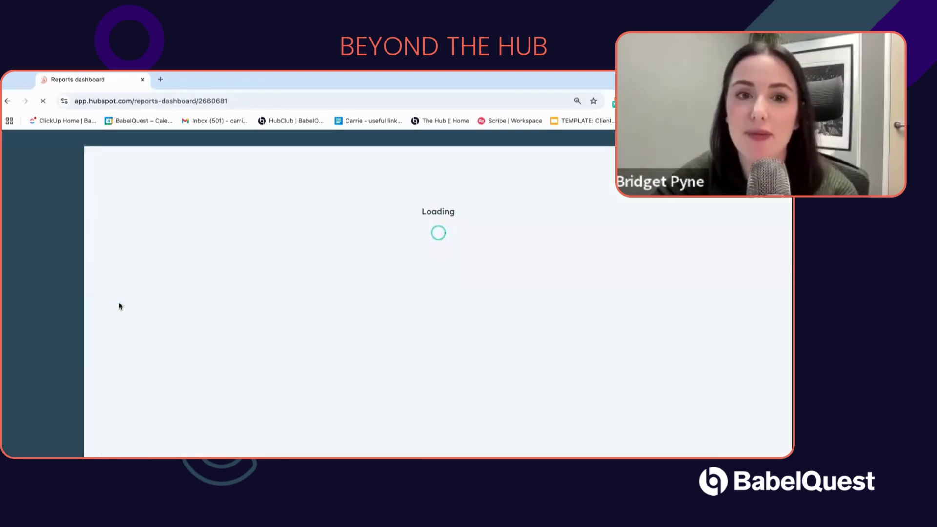
{"action": "left_click", "coordinate": [146, 139]}
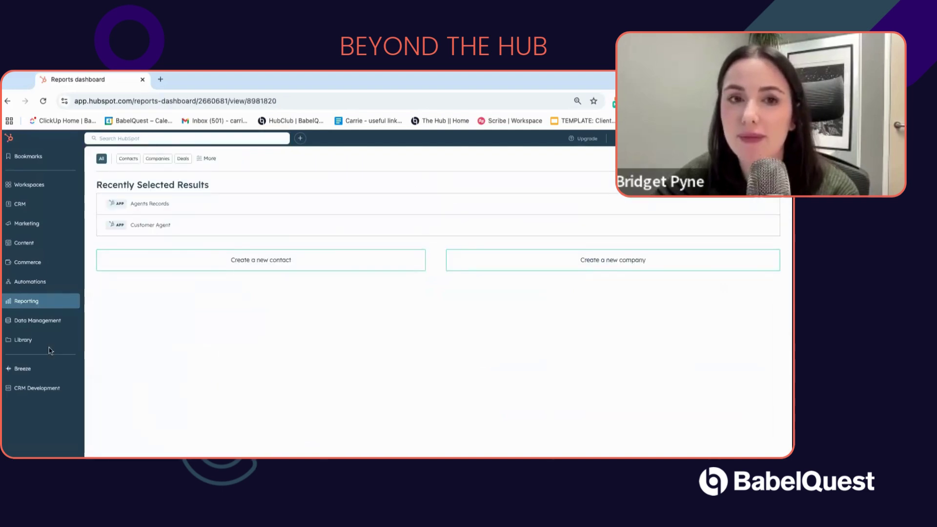
{"action": "mouse_move", "coordinate": [43, 303]}
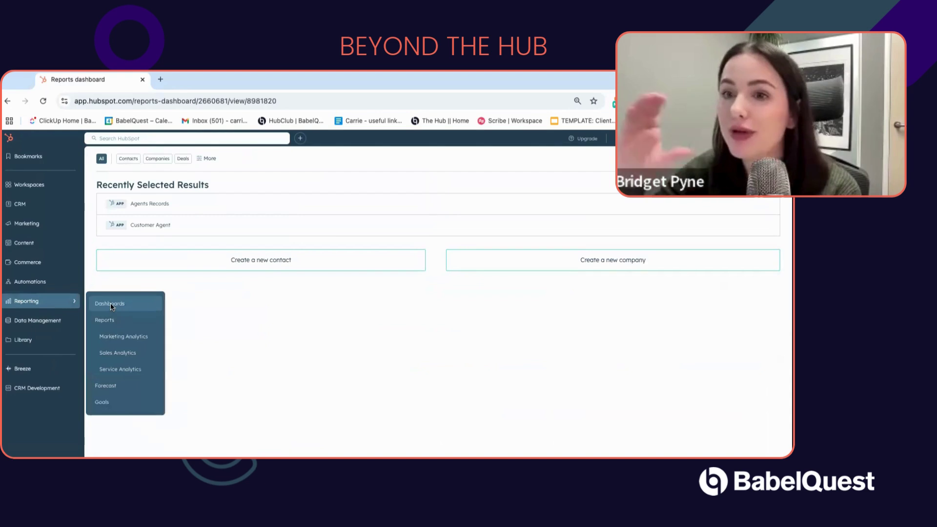
{"action": "left_click", "coordinate": [105, 305]}
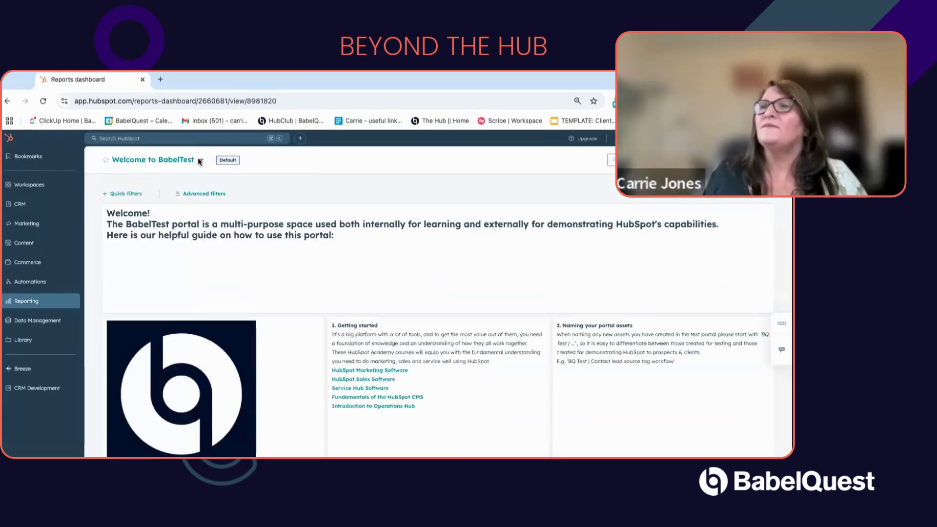
Switch from the default welcome dashboard to the Data Health Dashboard.
{"action": "left_click", "coordinate": [193, 161]}
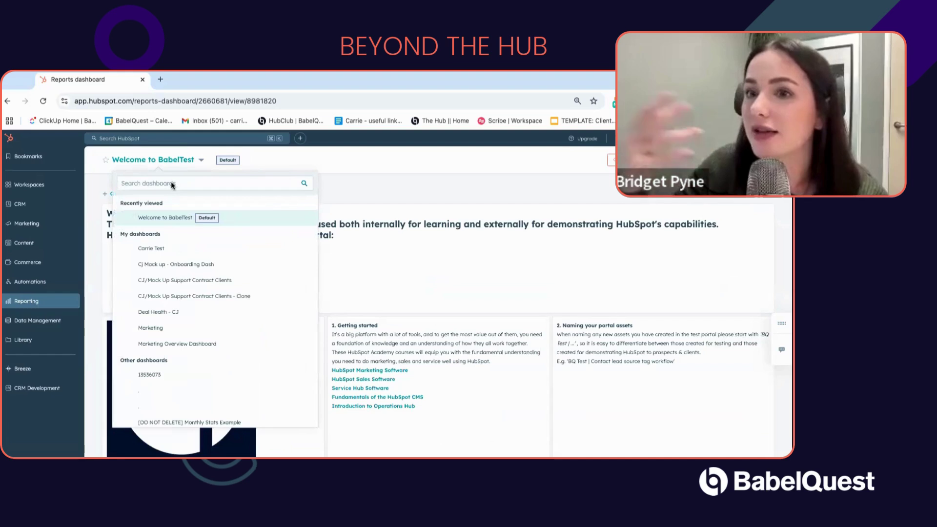
{"action": "scroll", "coordinate": [154, 273], "scroll_direction": "down", "scroll_amount": 3}
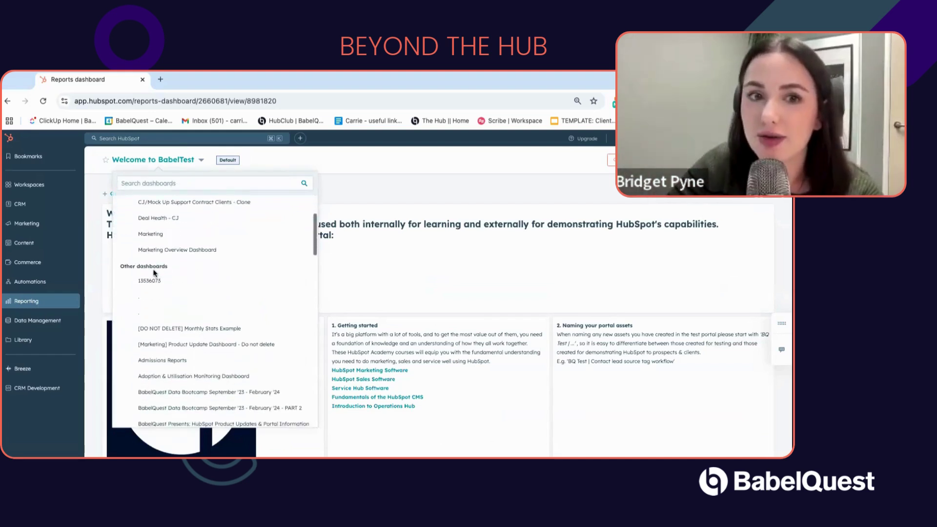
{"action": "scroll", "coordinate": [154, 273], "scroll_direction": "down", "scroll_amount": 3}
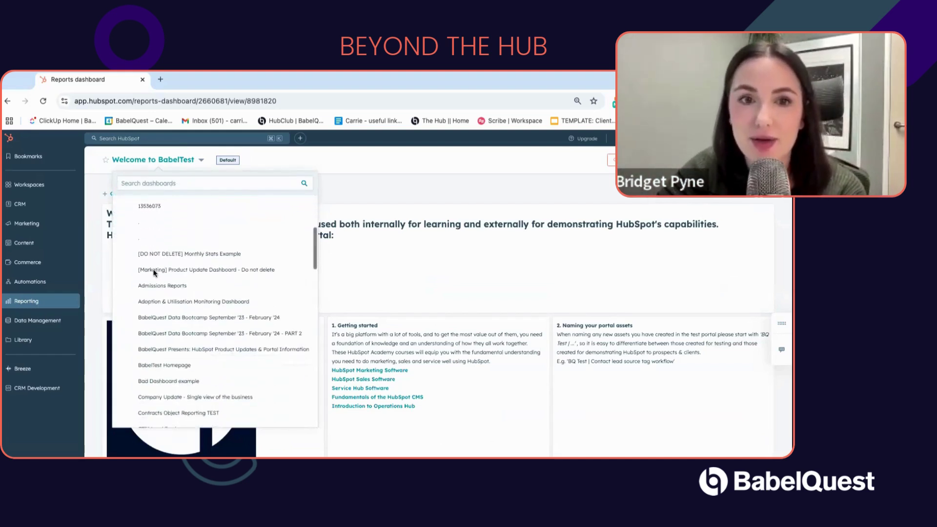
{"action": "scroll", "coordinate": [154, 273], "scroll_direction": "down", "scroll_amount": 5}
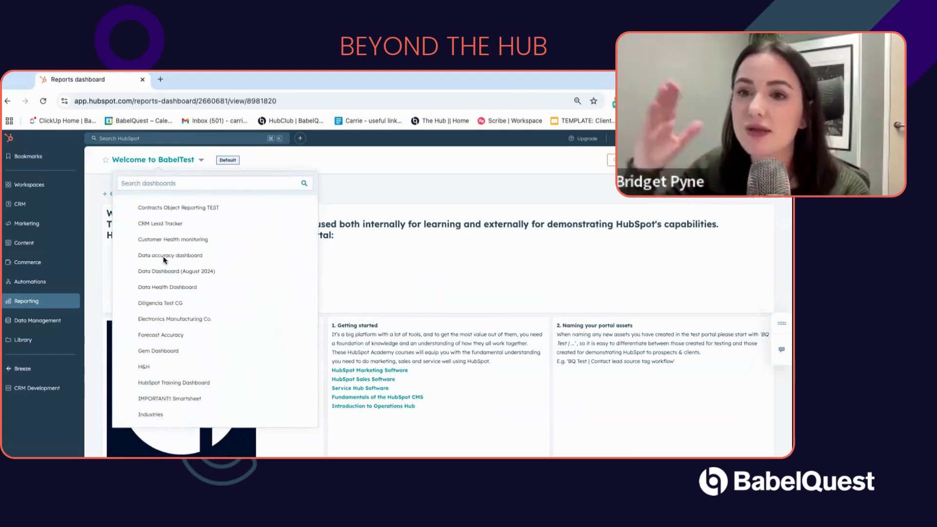
{"action": "left_click", "coordinate": [157, 288]}
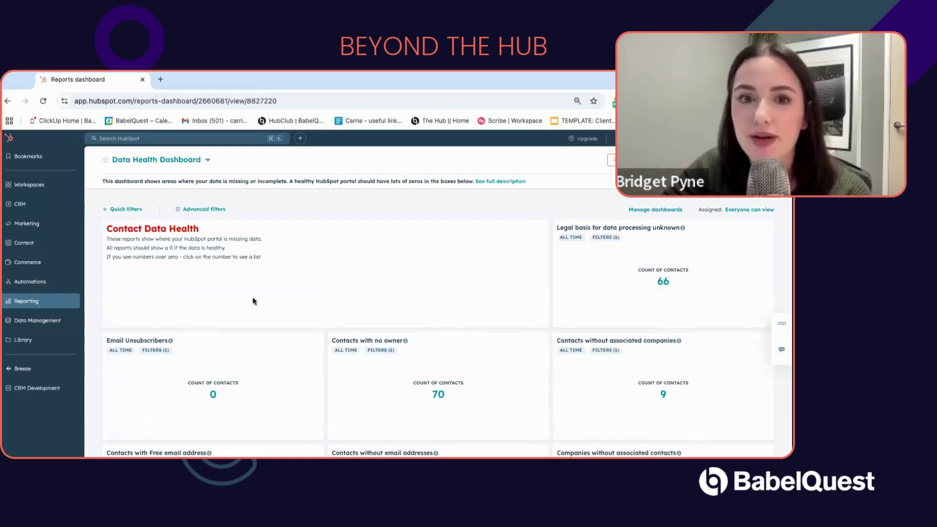
Examine the contact and company data health reports on the dashboard for missing or incomplete data.
{"action": "scroll", "coordinate": [253, 298], "scroll_direction": "down", "scroll_amount": 3}
{"action": "scroll", "coordinate": [253, 298], "scroll_direction": "down", "scroll_amount": 5}
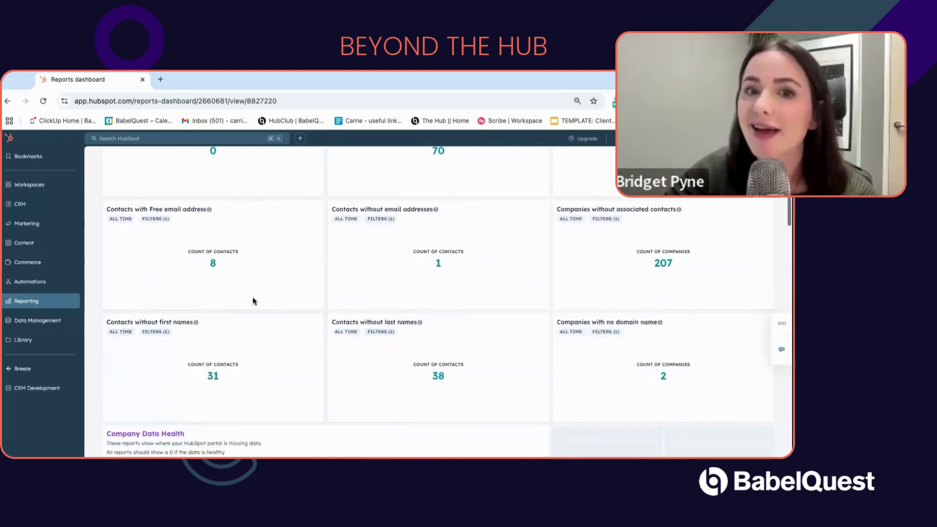
{"action": "scroll", "coordinate": [253, 301], "scroll_direction": "down", "scroll_amount": 1}
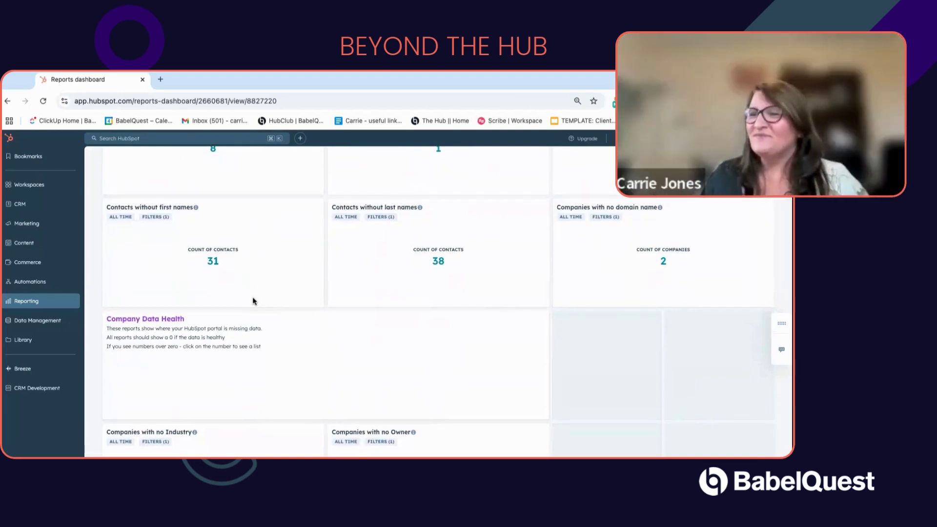
{"action": "scroll", "coordinate": [253, 302], "scroll_direction": "down", "scroll_amount": 3}
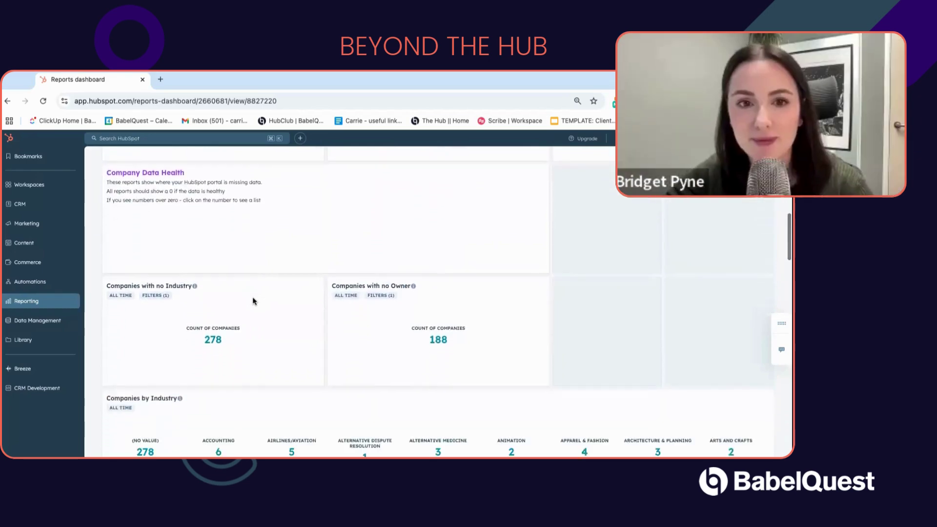
{"action": "scroll", "coordinate": [252, 301], "scroll_direction": "down", "scroll_amount": 3}
{"action": "scroll", "coordinate": [253, 301], "scroll_direction": "up", "scroll_amount": 4}
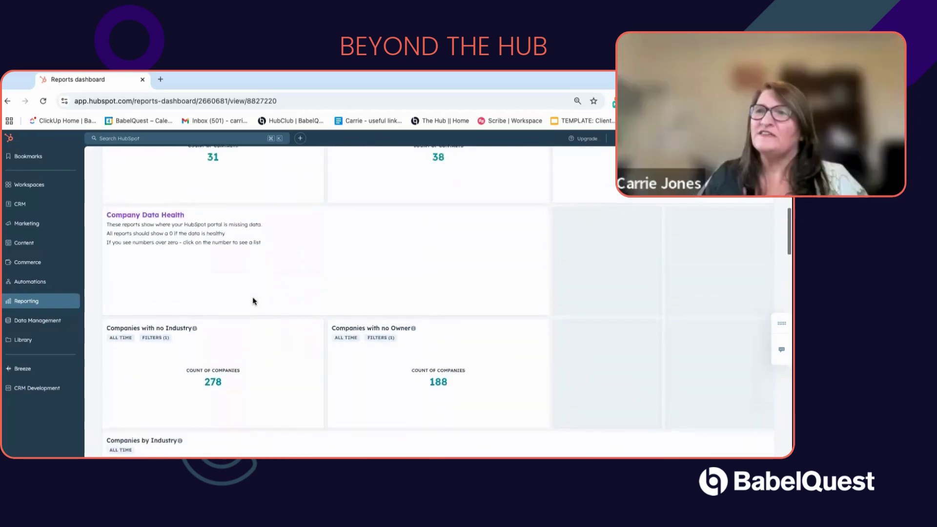
{"action": "scroll", "coordinate": [252, 301], "scroll_direction": "up", "scroll_amount": 8}
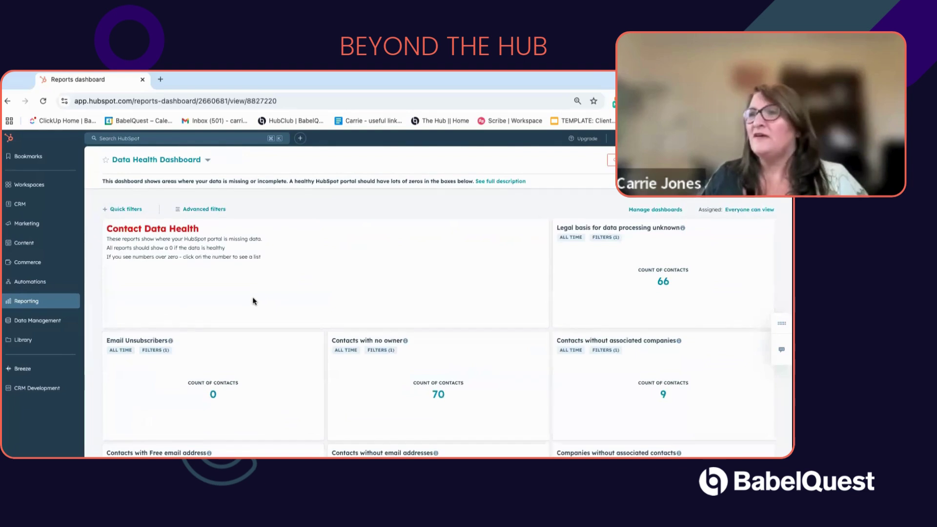
{"action": "scroll", "coordinate": [252, 301], "scroll_direction": "down", "scroll_amount": 3}
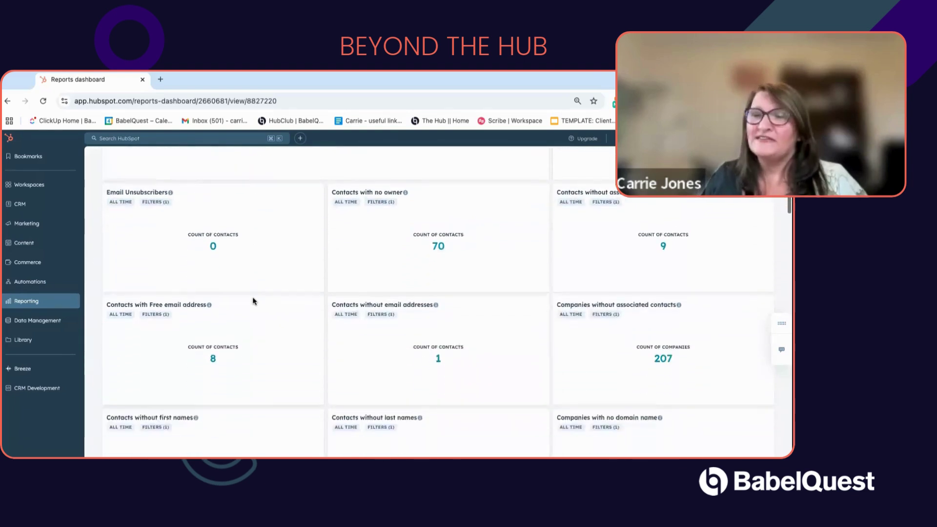
{"action": "scroll", "coordinate": [253, 301], "scroll_direction": "down", "scroll_amount": 1}
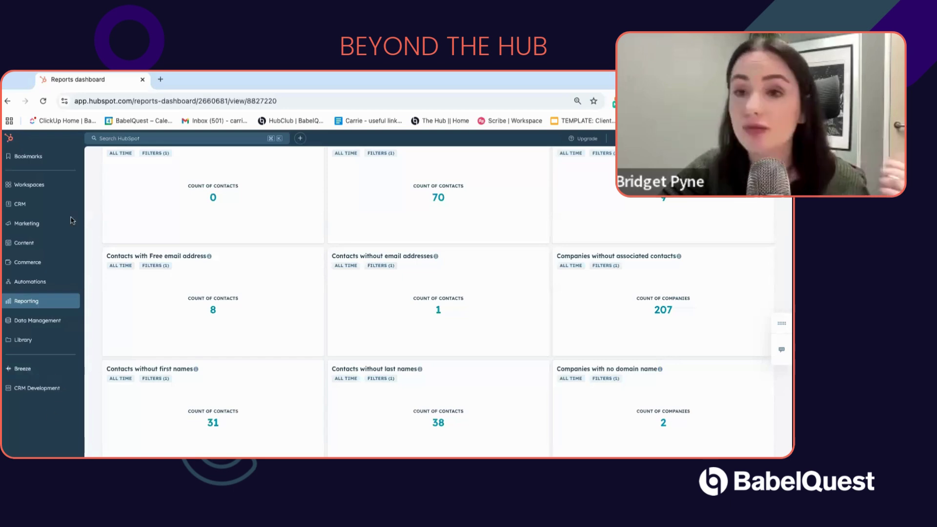
{"action": "scroll", "coordinate": [212, 283], "scroll_direction": "up", "scroll_amount": 5}
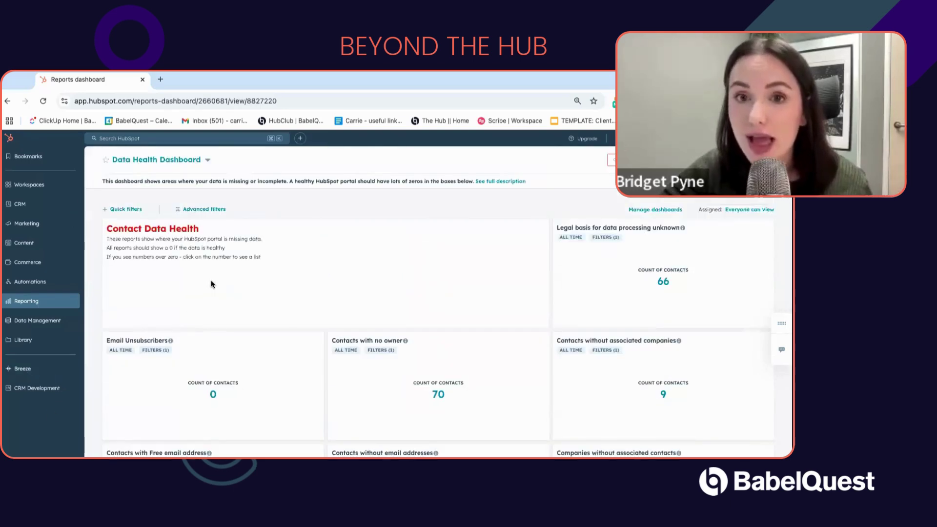
Open the CRM contacts list.
{"action": "left_click", "coordinate": [21, 206]}
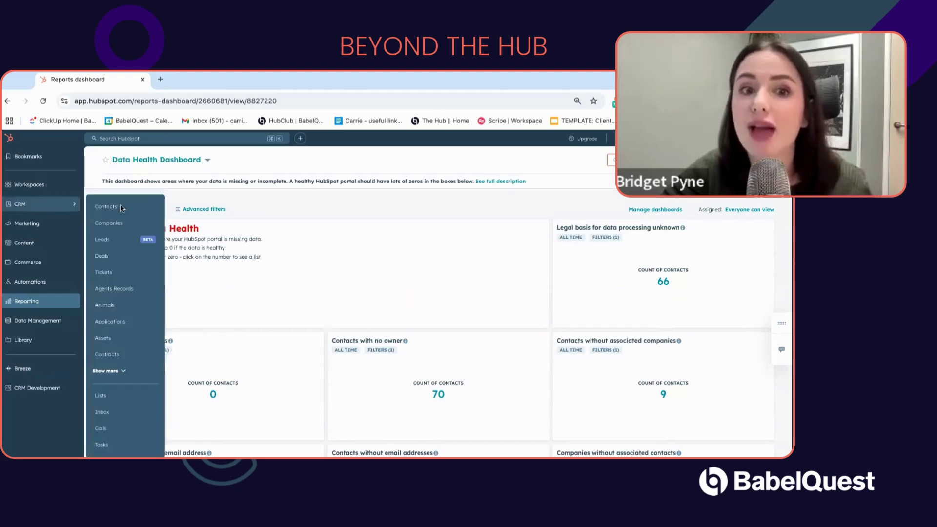
{"action": "left_click", "coordinate": [120, 208]}
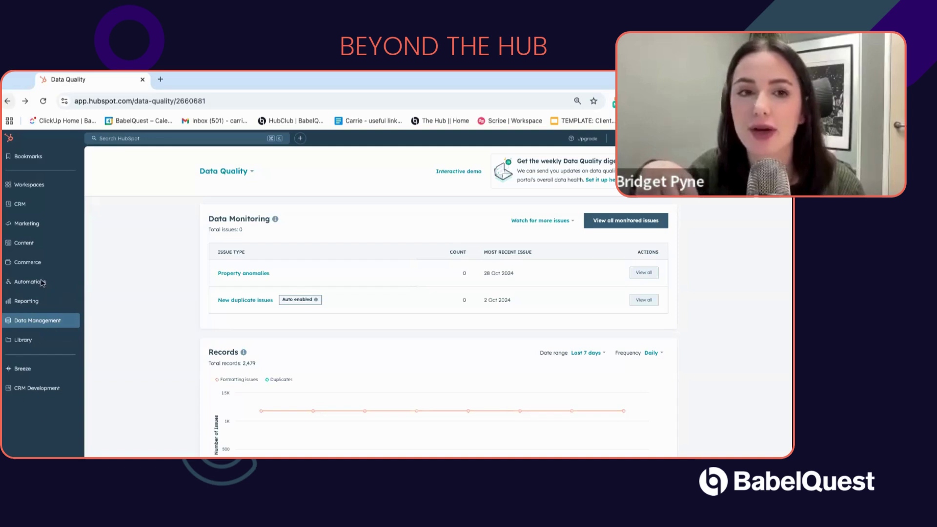
Open the health overview for automation workflows and examine the similar workflows and the reports on workflows needing review or unused.
{"action": "mouse_move", "coordinate": [41, 284]}
{"action": "left_click", "coordinate": [122, 287]}
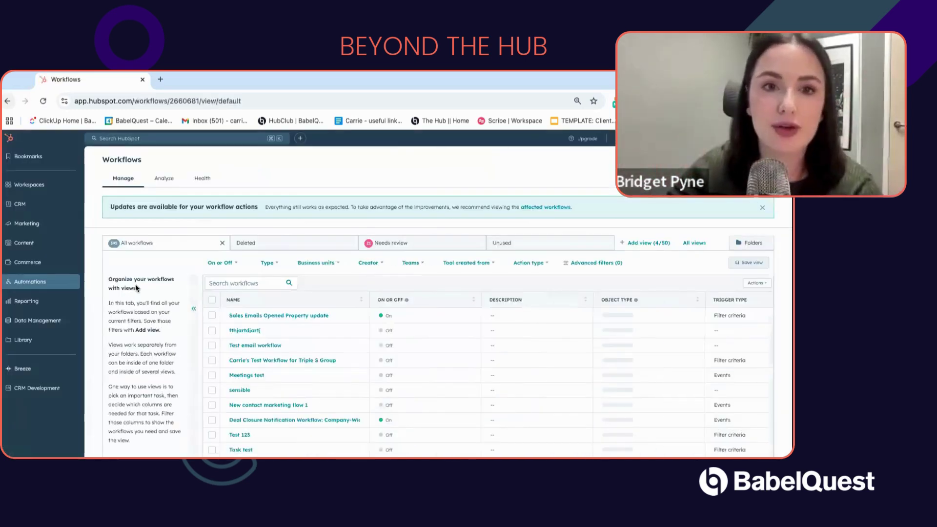
{"action": "left_click", "coordinate": [205, 179]}
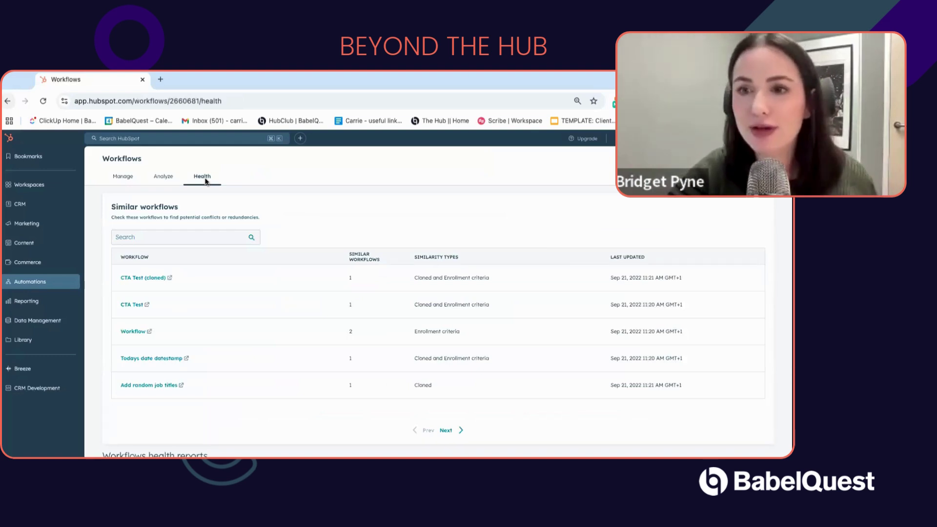
{"action": "scroll", "coordinate": [205, 181], "scroll_direction": "down", "scroll_amount": 3}
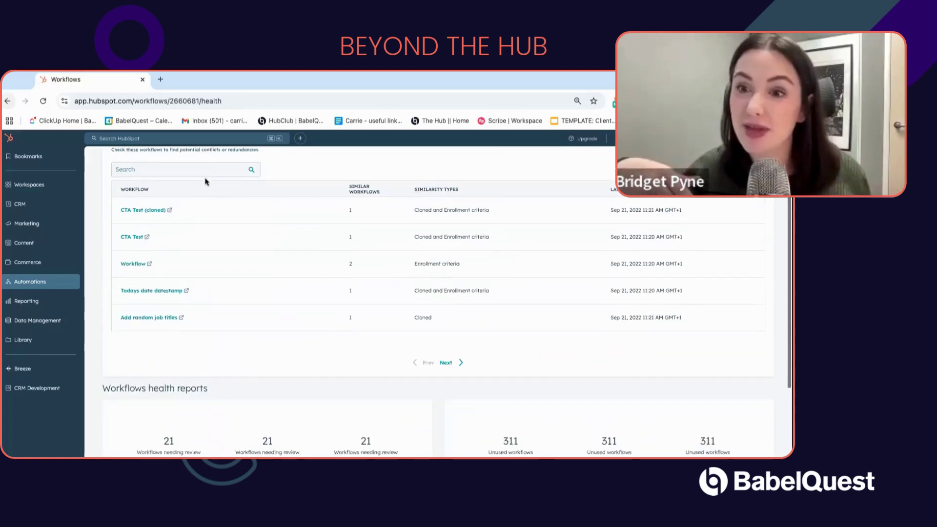
{"action": "scroll", "coordinate": [205, 182], "scroll_direction": "down", "scroll_amount": 3}
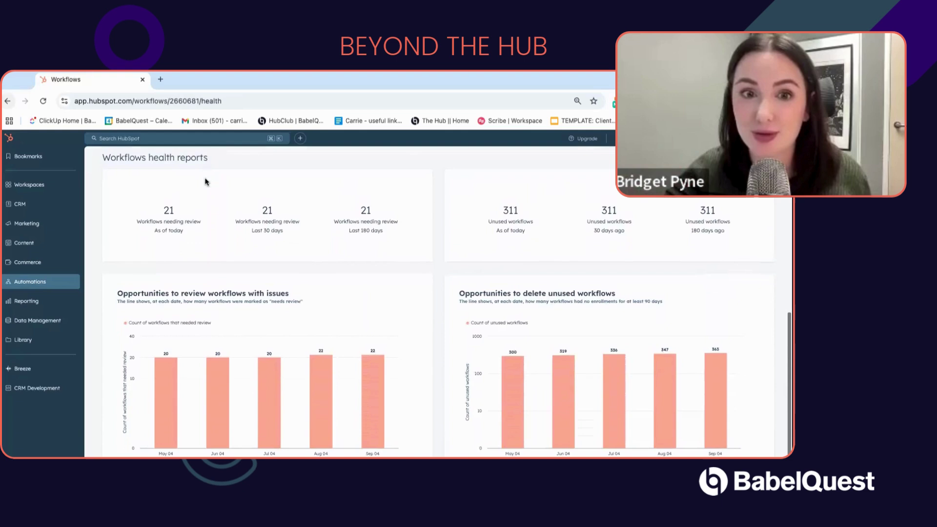
{"action": "scroll", "coordinate": [205, 181], "scroll_direction": "up", "scroll_amount": 1}
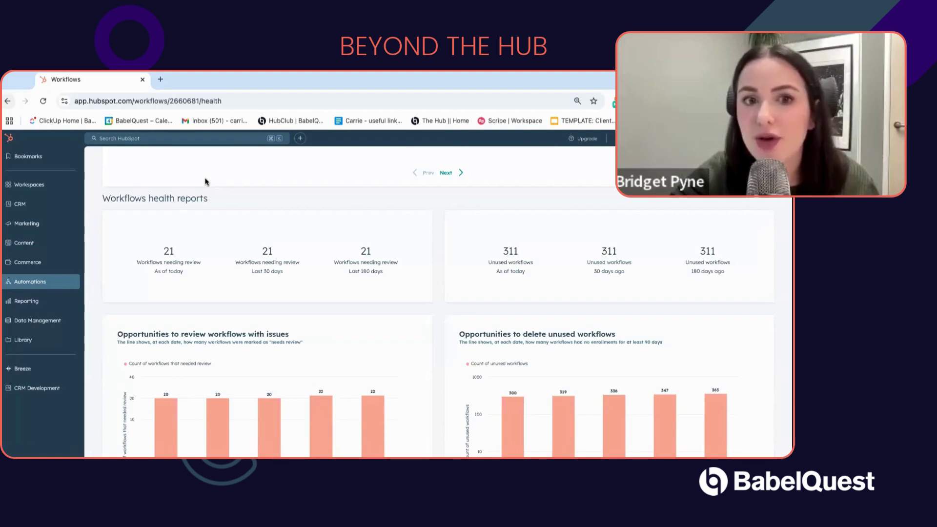
{"action": "scroll", "coordinate": [205, 182], "scroll_direction": "up", "scroll_amount": 2}
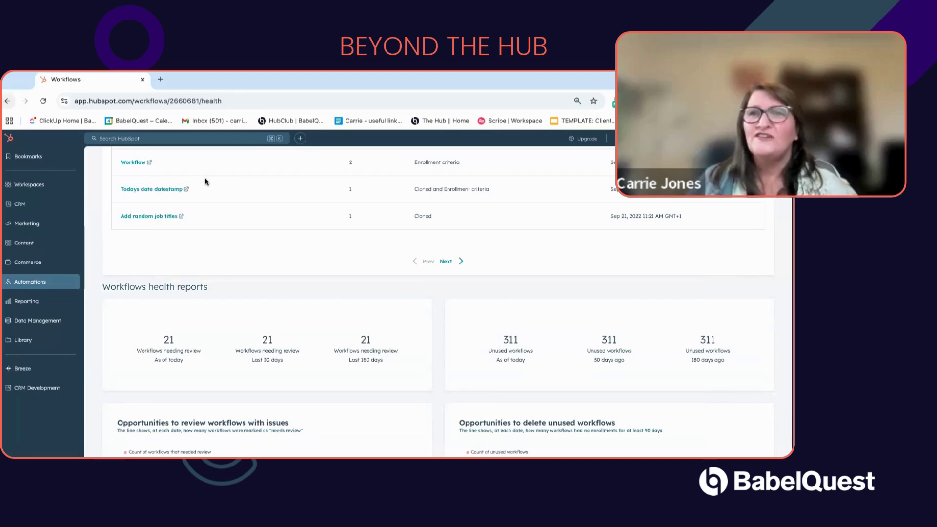
Look through the list of all saved reports and start creating a new report from the report templates.
{"action": "mouse_move", "coordinate": [24, 302]}
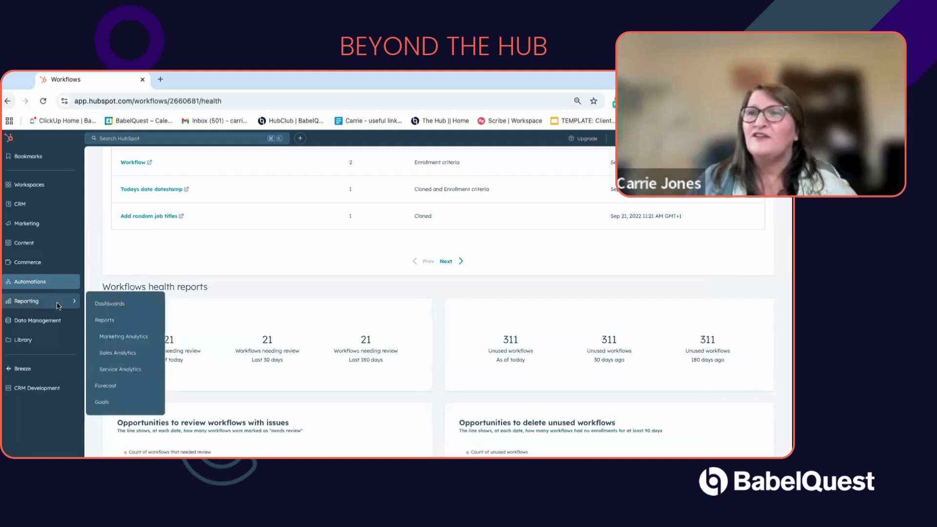
{"action": "left_click", "coordinate": [114, 321]}
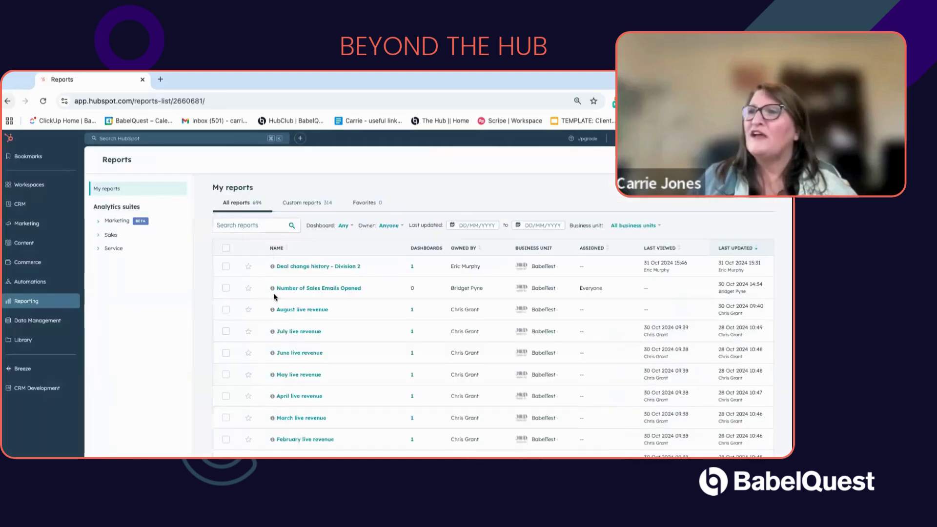
{"action": "scroll", "coordinate": [261, 318], "scroll_direction": "down", "scroll_amount": 3}
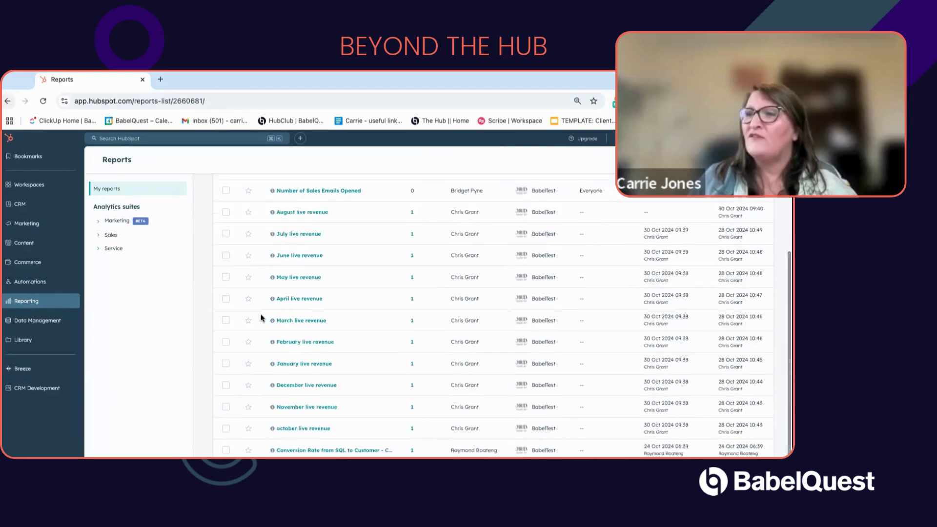
{"action": "scroll", "coordinate": [261, 318], "scroll_direction": "up", "scroll_amount": 3}
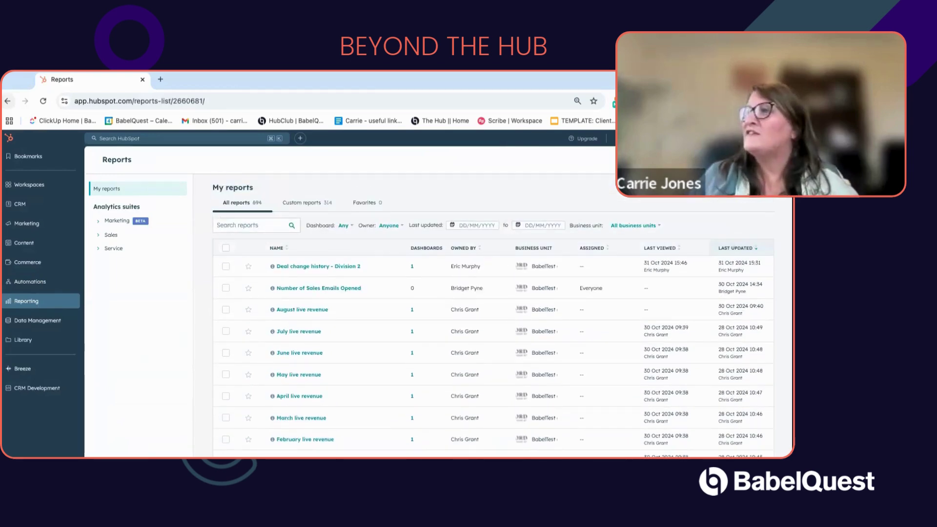
{"action": "left_click", "coordinate": [757, 160]}
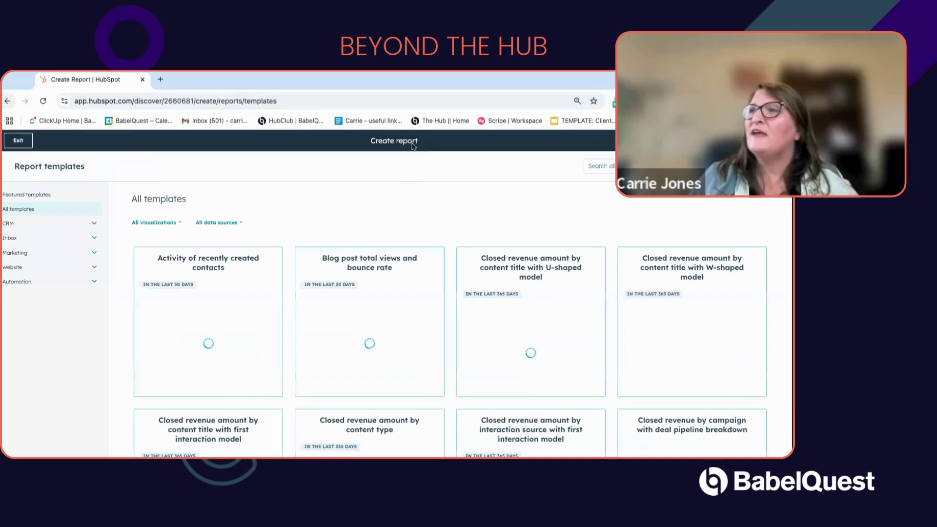